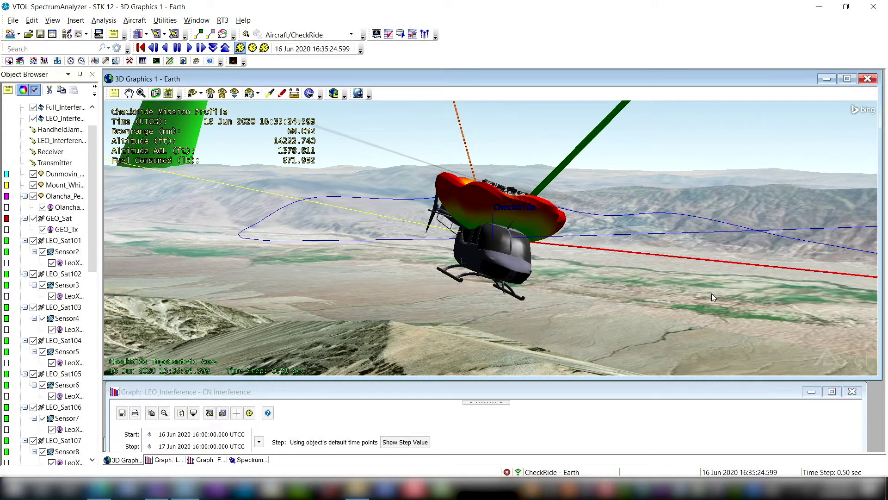
Orbit the 3D view to see the CheckRide helicopter side-on above the snowy mountains
{"action": "left_click_drag", "start_coordinate": [521, 286], "coordinate": [346, 280]}
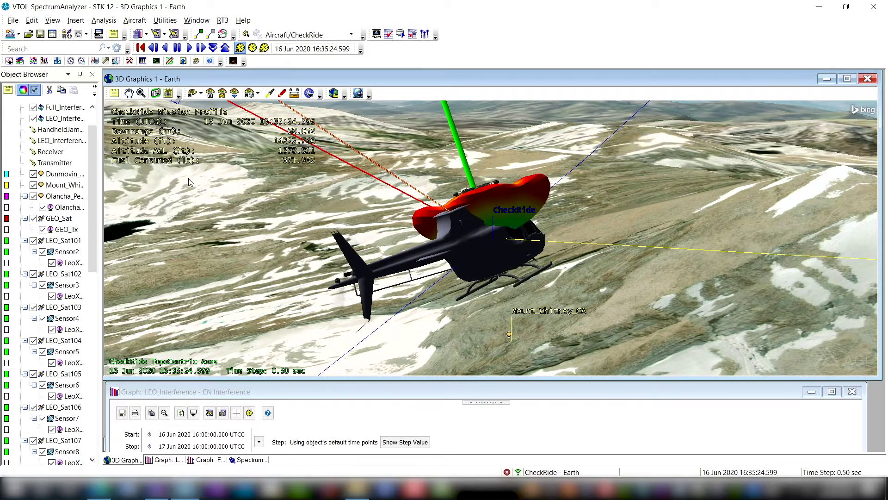
Zoom the 3D view to GEO_Sat and orbit it until Earth and the Americas sit behind
{"action": "right_click", "coordinate": [58, 218]}
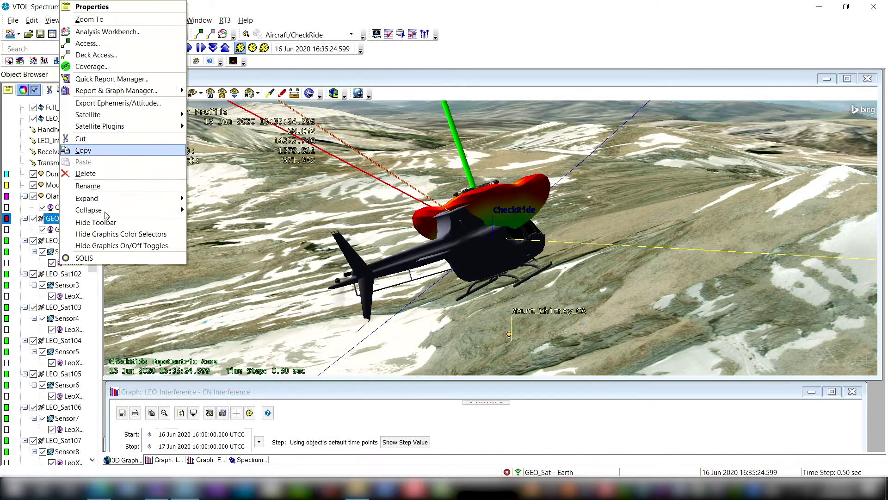
{"action": "left_click", "coordinate": [110, 20]}
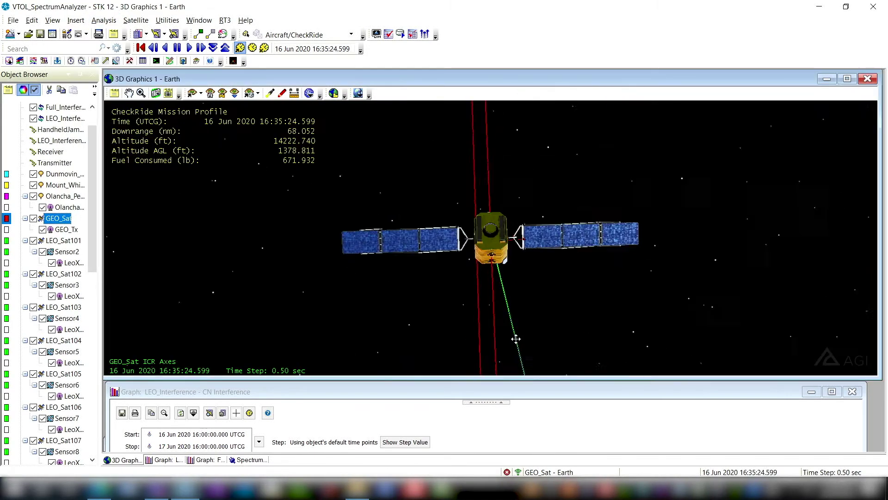
{"action": "left_click_drag", "start_coordinate": [628, 343], "coordinate": [465, 274]}
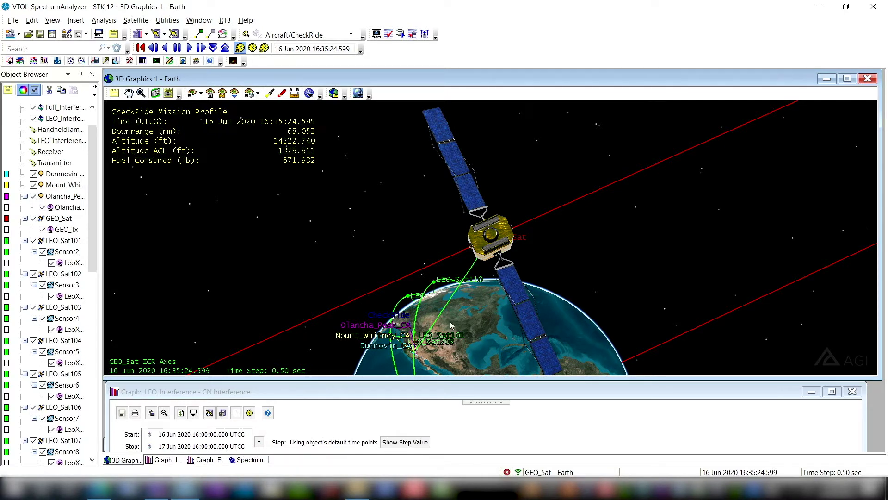
{"action": "left_click_drag", "start_coordinate": [451, 325], "coordinate": [477, 328]}
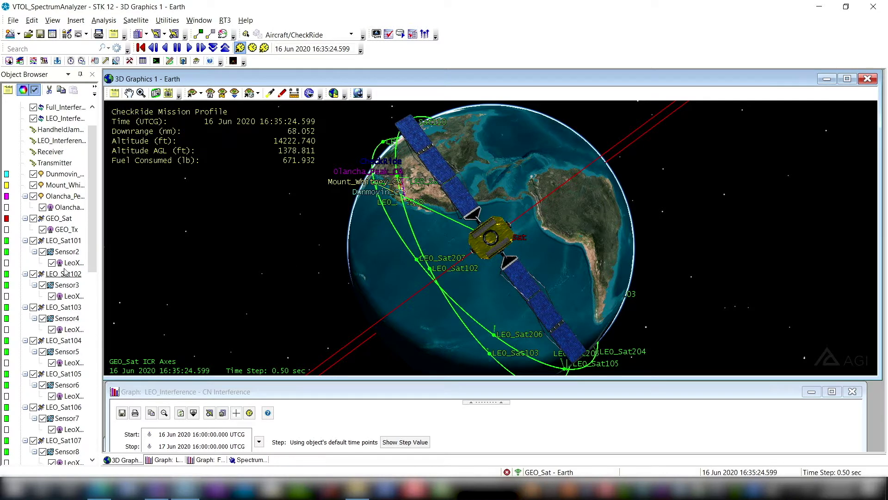
{"action": "right_click", "coordinate": [63, 242]}
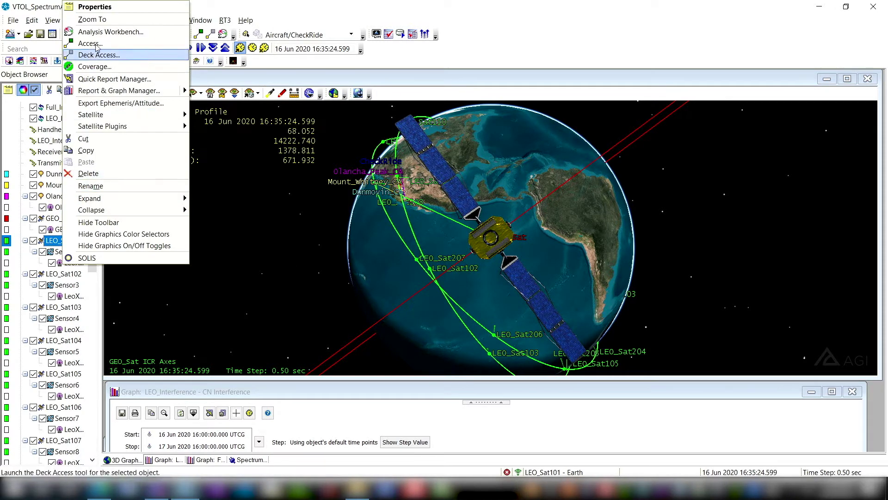
Zoom to LEO_Sat101 and orbit down to view the terrain beneath it
{"action": "left_click", "coordinate": [98, 20]}
{"action": "left_click_drag", "start_coordinate": [442, 218], "coordinate": [242, 368]}
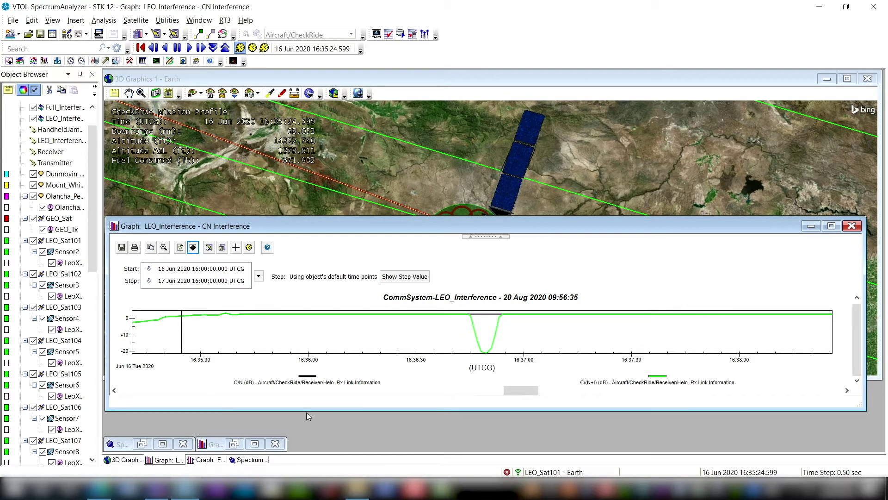
Read the C/N and C/(N+I) values around the dip near 16:36:45 on the CN Interference graph
{"action": "mouse_move", "coordinate": [399, 318]}
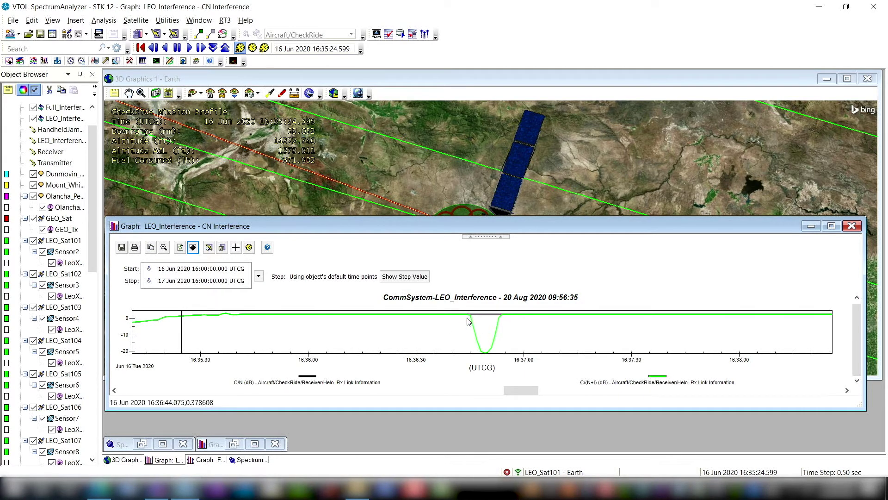
{"action": "mouse_move", "coordinate": [495, 326]}
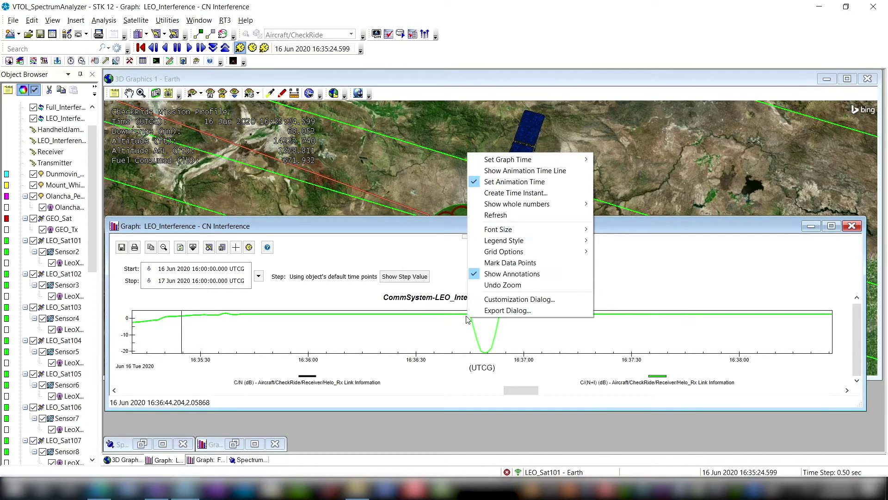
Set the animation time to 16:36:43.817 at the dip and lower the graph window
{"action": "left_click", "coordinate": [495, 181]}
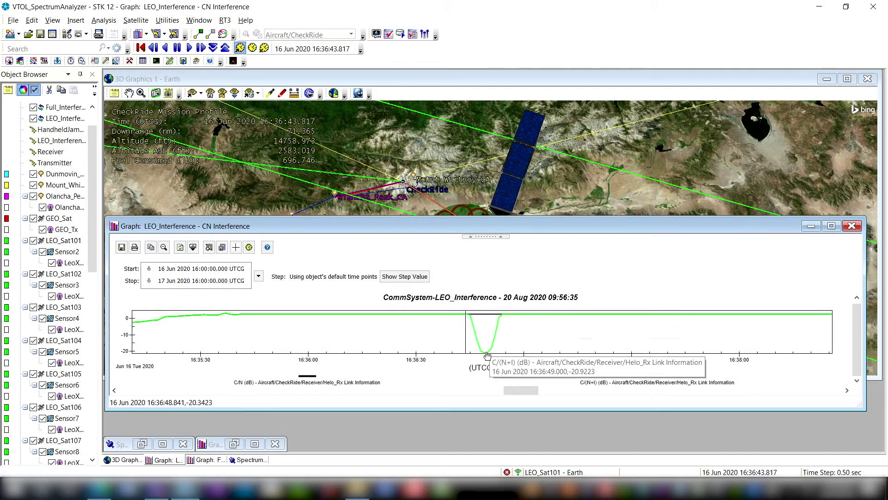
{"action": "mouse_move", "coordinate": [485, 347]}
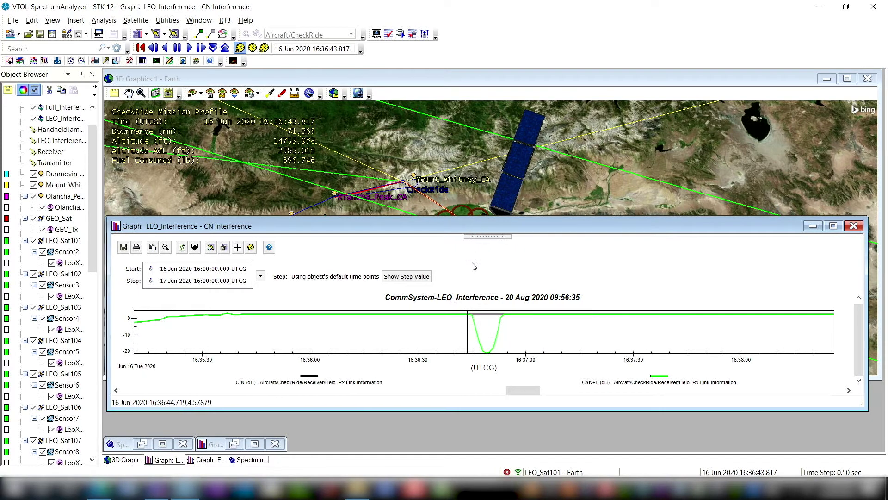
{"action": "left_click_drag", "start_coordinate": [476, 241], "coordinate": [478, 405]}
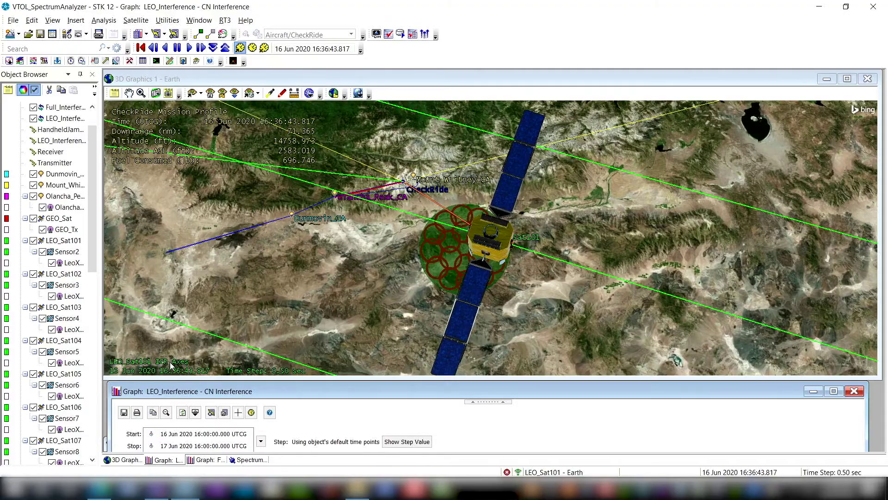
Place the Spectrum Analyzer right of a narrowed 3D view, shorten it, and raise the graph beneath
{"action": "left_click", "coordinate": [252, 459]}
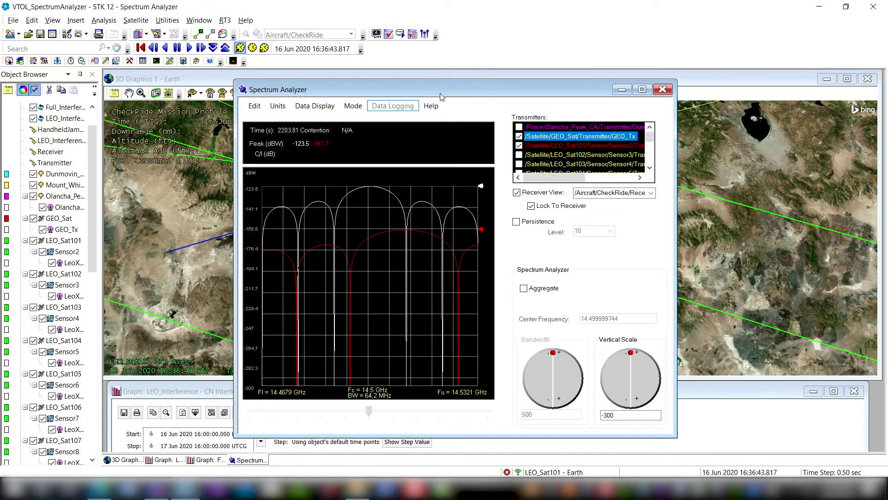
{"action": "left_click_drag", "start_coordinate": [440, 96], "coordinate": [573, 97]}
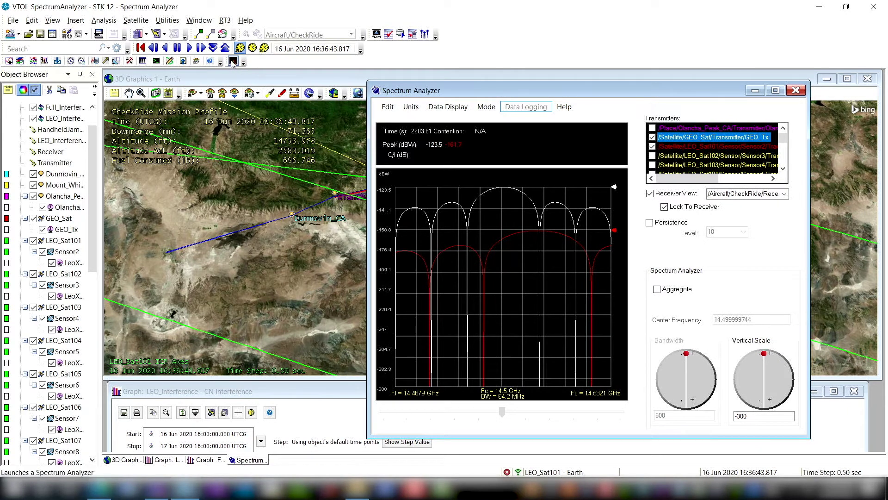
{"action": "left_click_drag", "start_coordinate": [470, 92], "coordinate": [575, 101]}
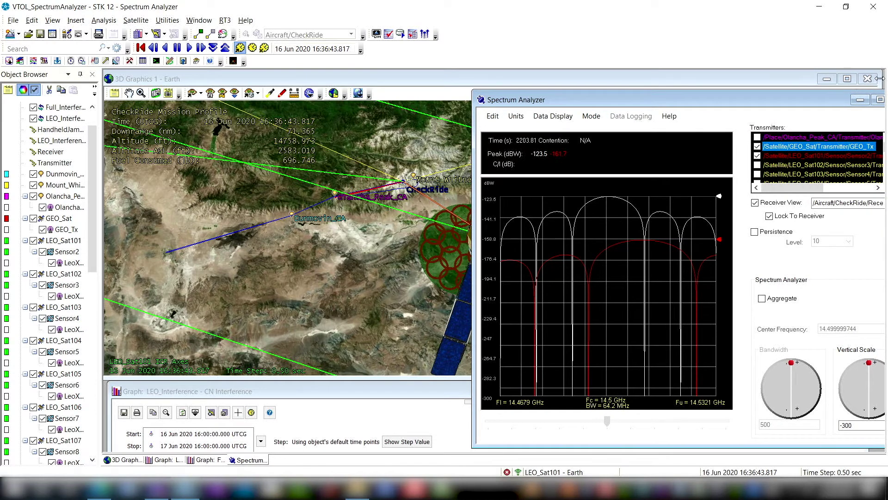
{"action": "left_click_drag", "start_coordinate": [879, 79], "coordinate": [454, 130]}
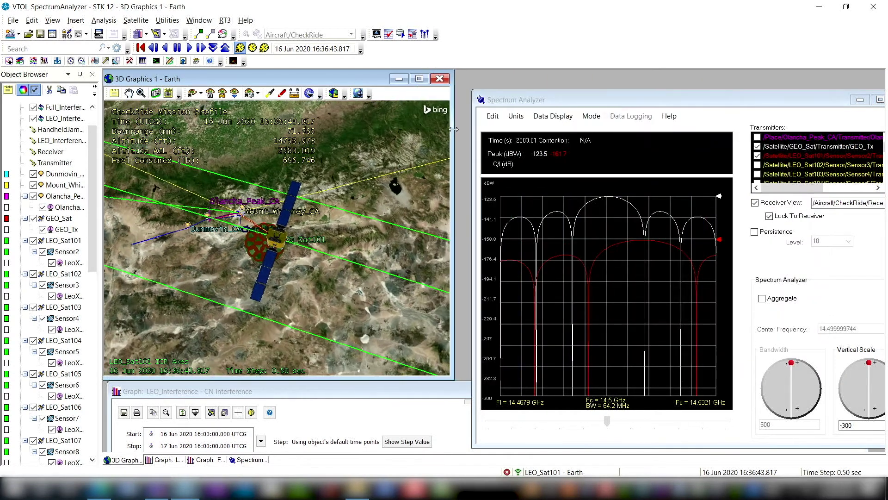
{"action": "left_click_drag", "start_coordinate": [527, 96], "coordinate": [507, 74]}
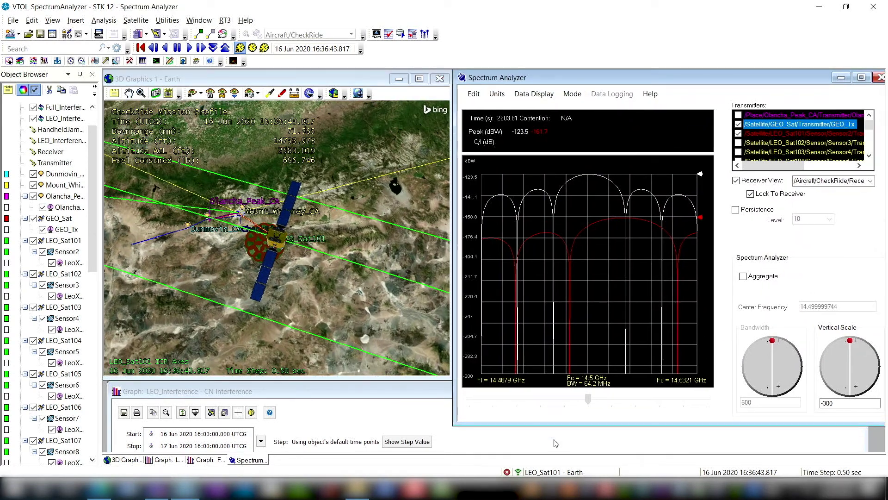
{"action": "left_click_drag", "start_coordinate": [566, 424], "coordinate": [566, 376]}
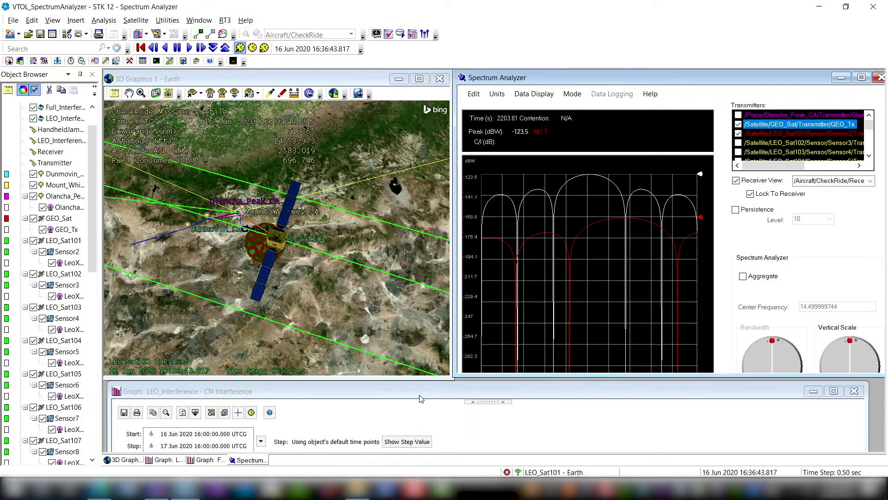
{"action": "left_click_drag", "start_coordinate": [421, 392], "coordinate": [424, 370]}
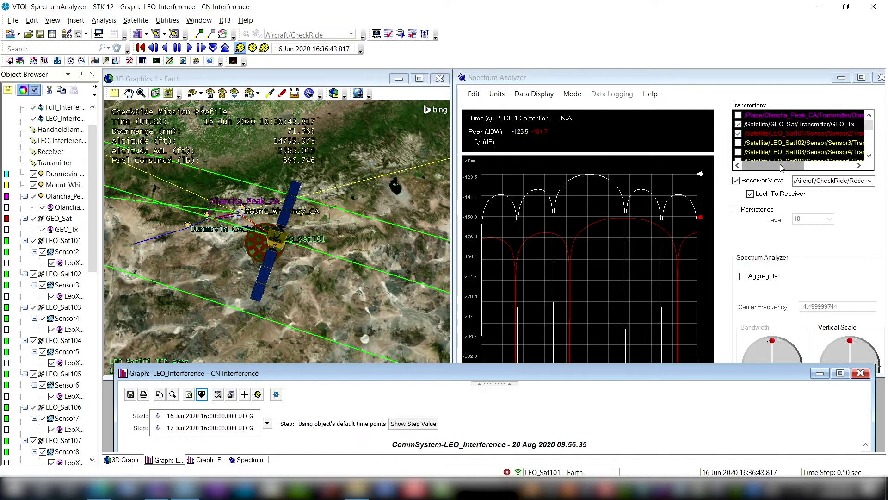
Make the Spectrum Analyzer taller to reveal the 14.5 GHz centre and 64.2 MHz bandwidth labels
{"action": "left_click_drag", "start_coordinate": [782, 168], "coordinate": [832, 168]}
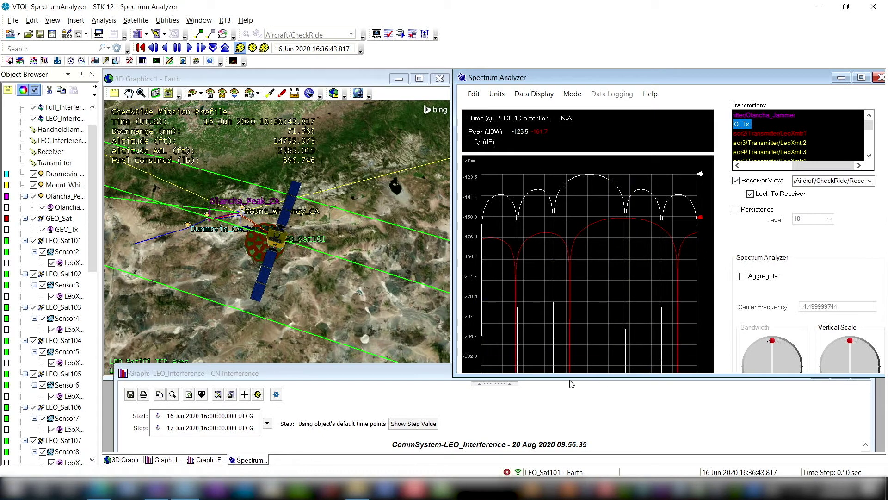
{"action": "left_click_drag", "start_coordinate": [574, 377], "coordinate": [570, 424]}
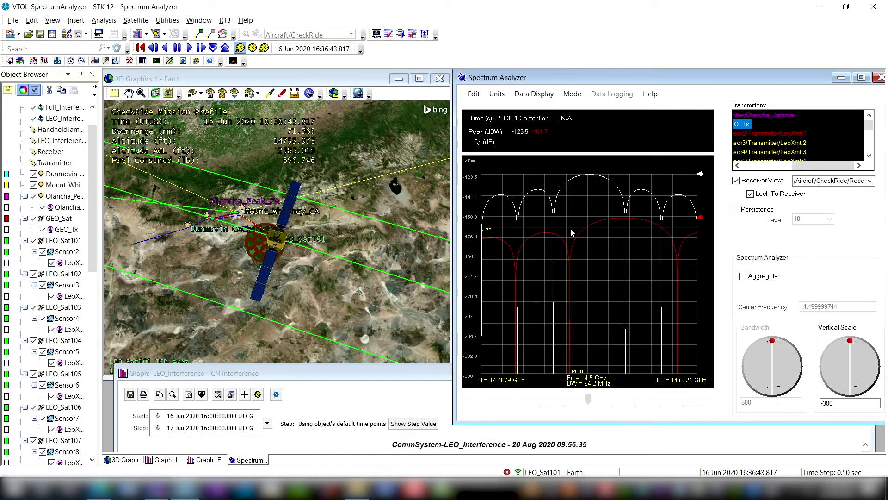
{"action": "left_click_drag", "start_coordinate": [796, 166], "coordinate": [744, 166]}
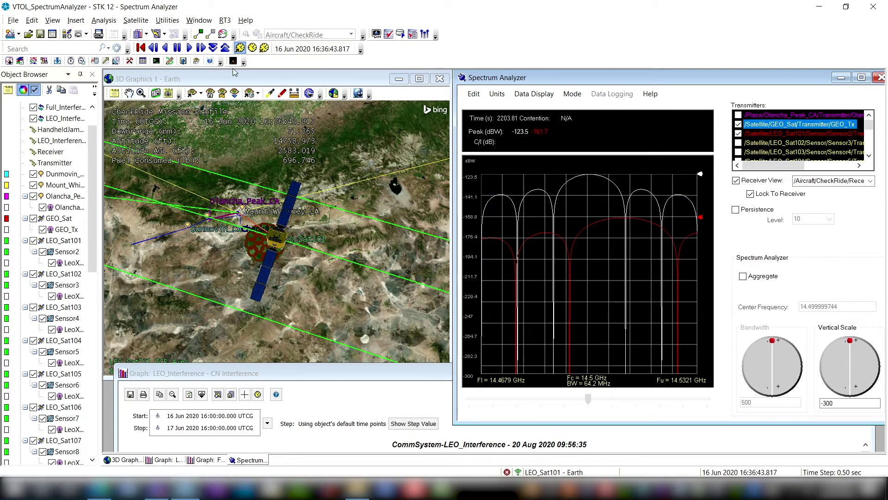
Play the scenario forward and stretch the CN Interference graph window much taller
{"action": "left_click", "coordinate": [189, 48]}
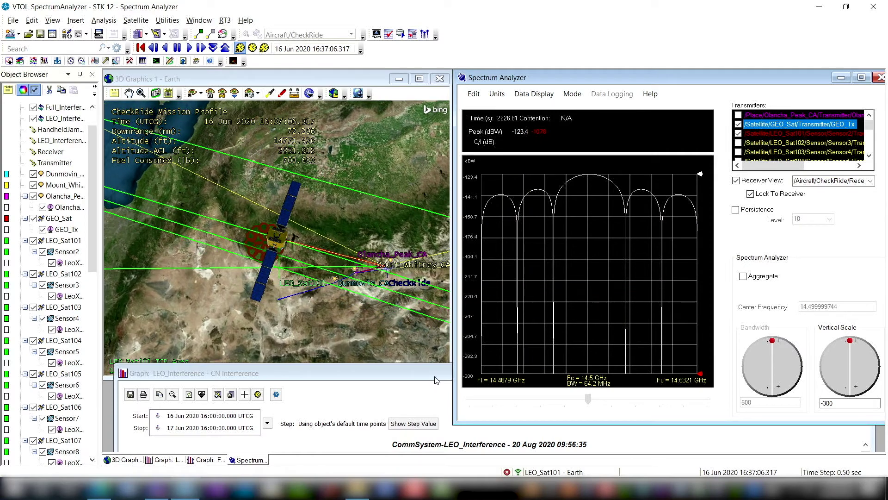
{"action": "left_click_drag", "start_coordinate": [438, 367], "coordinate": [438, 253]}
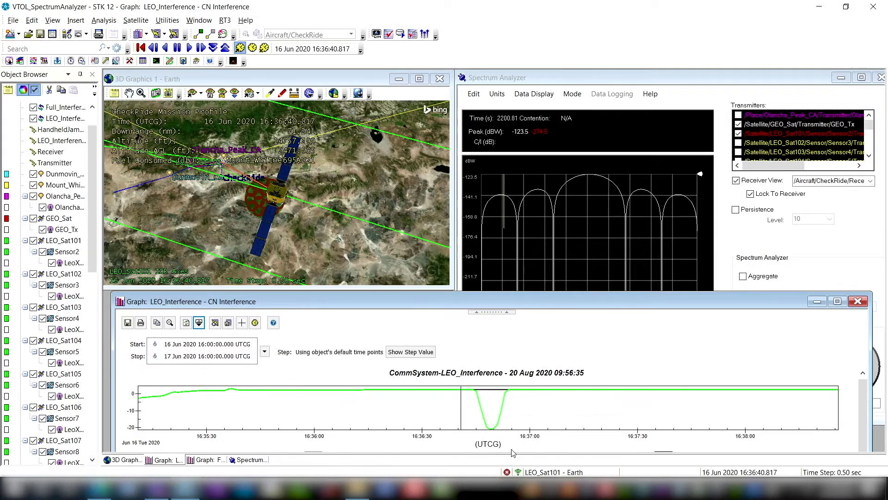
Set a 0.10 sec time step and play through the C/(N+I) dip to 16:37:00.017
{"action": "mouse_move", "coordinate": [473, 409]}
{"action": "mouse_move", "coordinate": [513, 220]}
{"action": "left_click", "coordinate": [213, 49]}
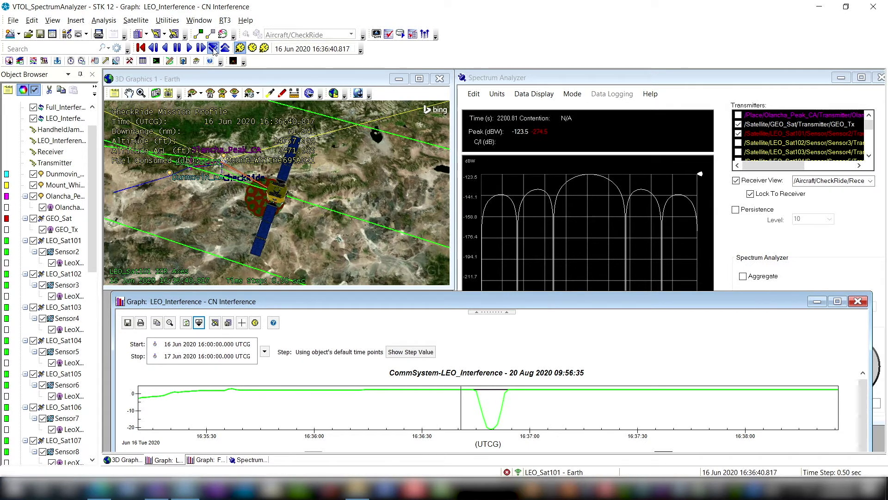
{"action": "left_click", "coordinate": [189, 49]}
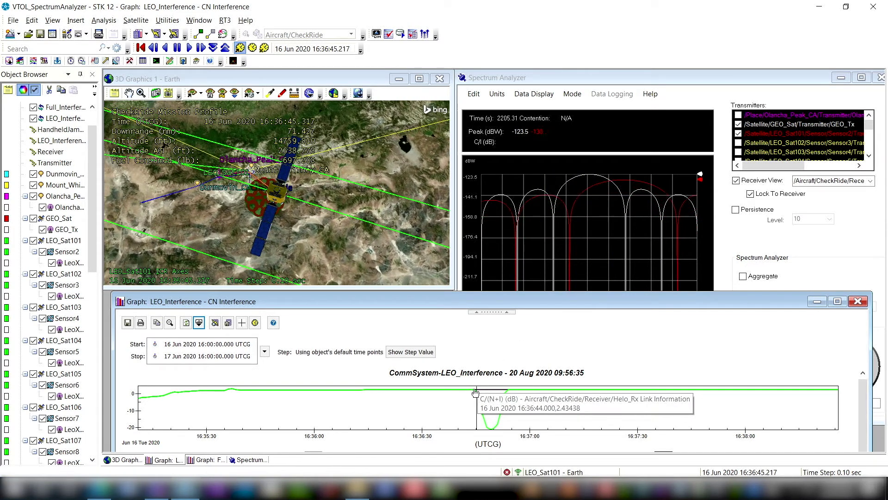
{"action": "mouse_move", "coordinate": [497, 430]}
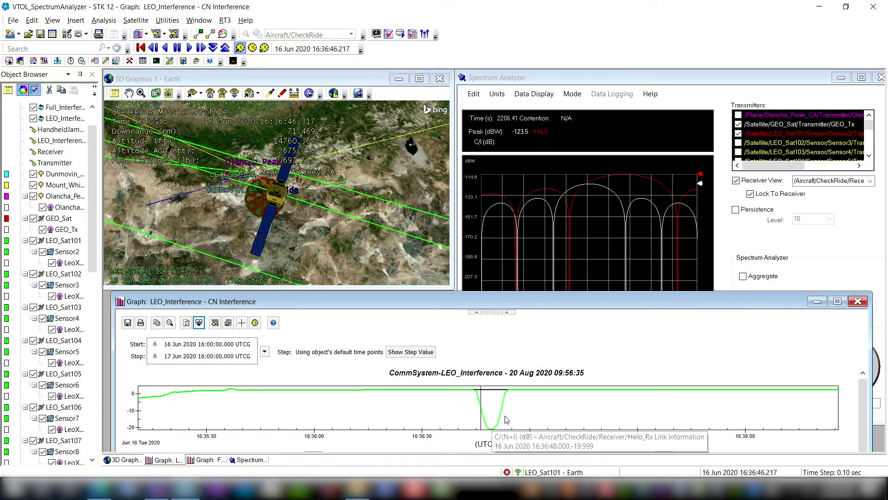
{"action": "mouse_move", "coordinate": [600, 183]}
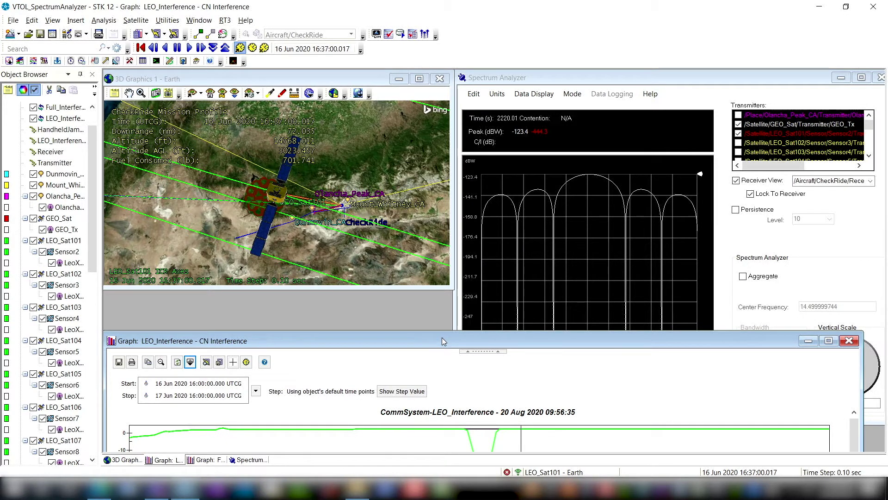
Restore the Full_Interference graph and close the LEO_Interference graph
{"action": "left_click_drag", "start_coordinate": [445, 341], "coordinate": [465, 154]}
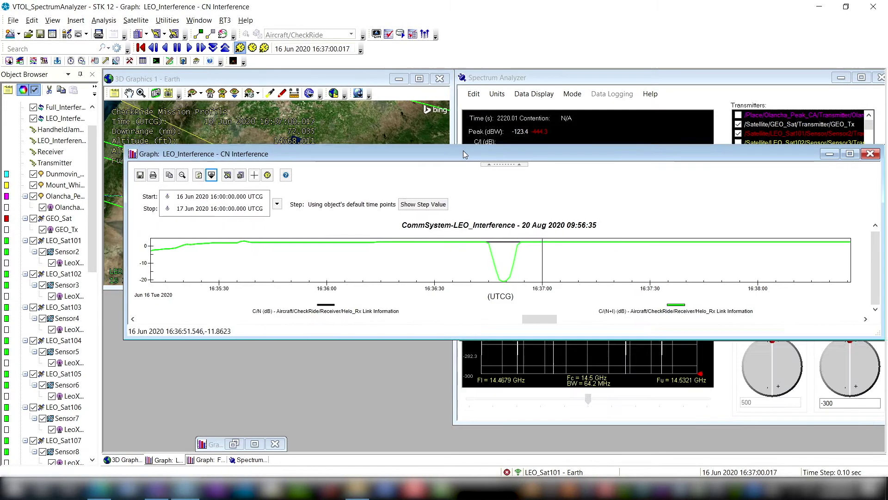
{"action": "left_click", "coordinate": [234, 445]}
{"action": "left_click_drag", "start_coordinate": [345, 255], "coordinate": [362, 237]}
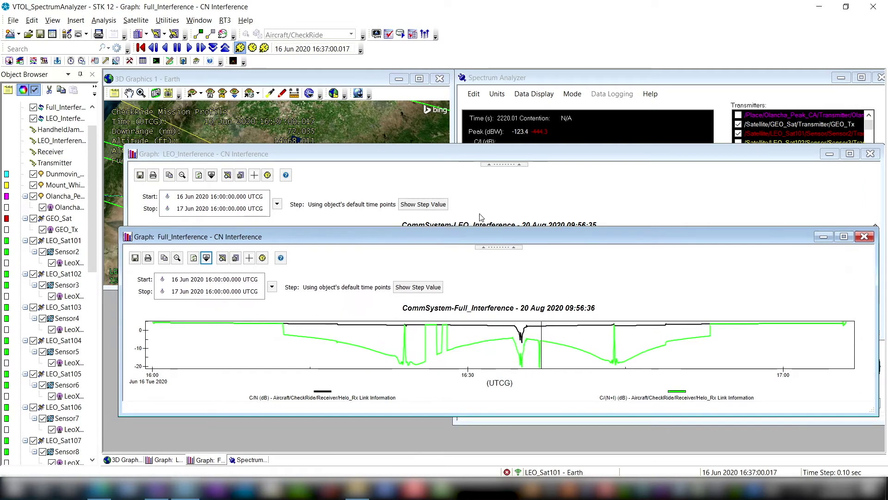
{"action": "left_click", "coordinate": [870, 154]}
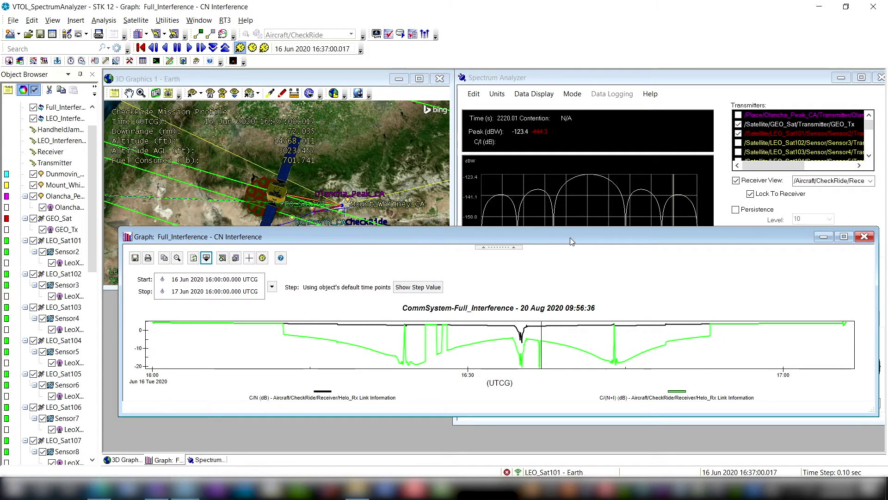
Lower the Full_Interference graph and enable the Olancha_Peak_CA transmitter in the Spectrum Analyzer
{"action": "left_click_drag", "start_coordinate": [572, 241], "coordinate": [562, 285]}
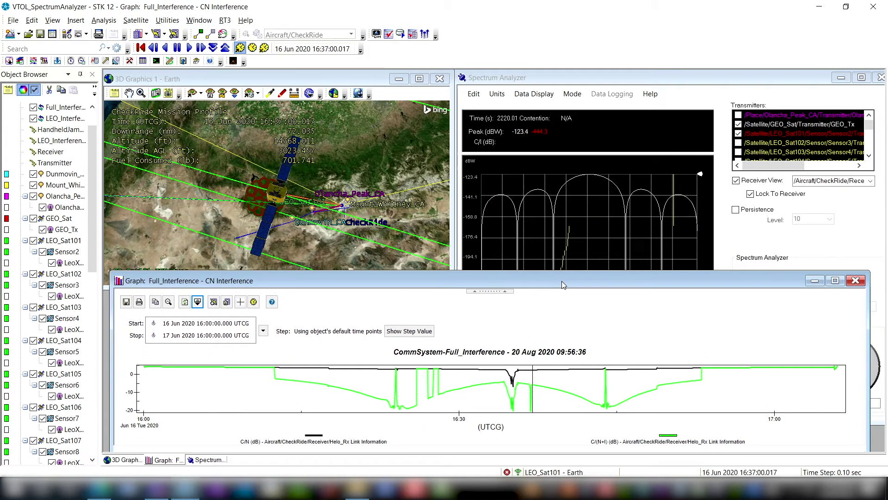
{"action": "mouse_move", "coordinate": [381, 403]}
{"action": "left_click", "coordinate": [738, 116]}
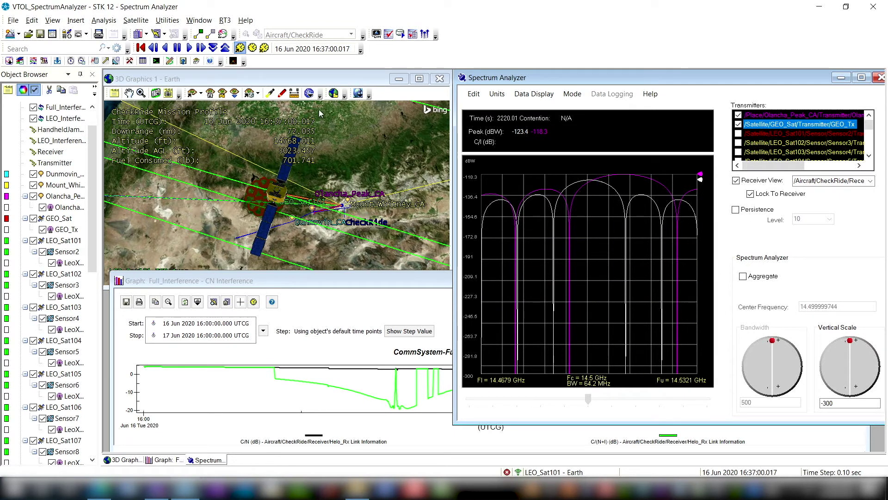
Play the scenario animation, raising the time step to 10 sec to reach 16:38:19
{"action": "left_click", "coordinate": [225, 48]}
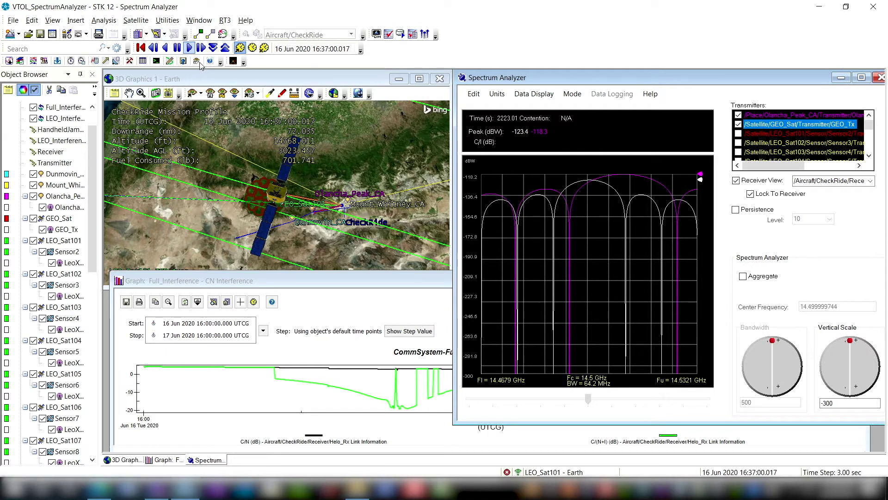
{"action": "left_click", "coordinate": [190, 48]}
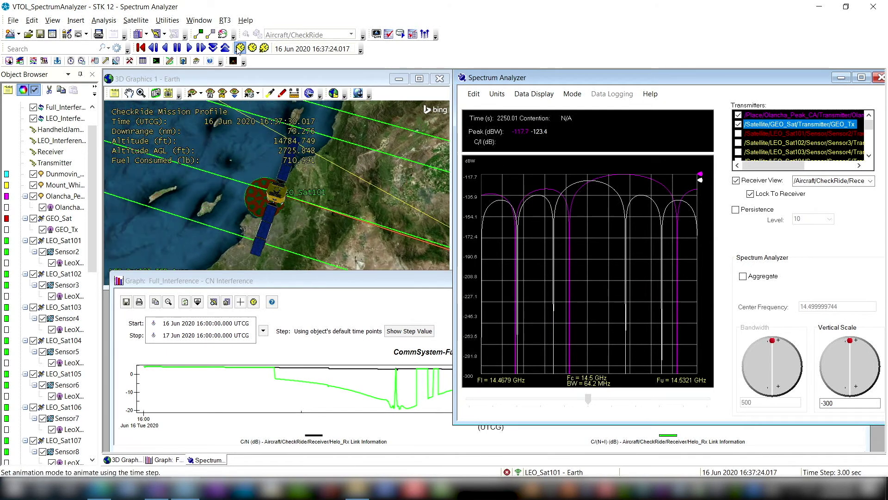
{"action": "left_click", "coordinate": [225, 48]}
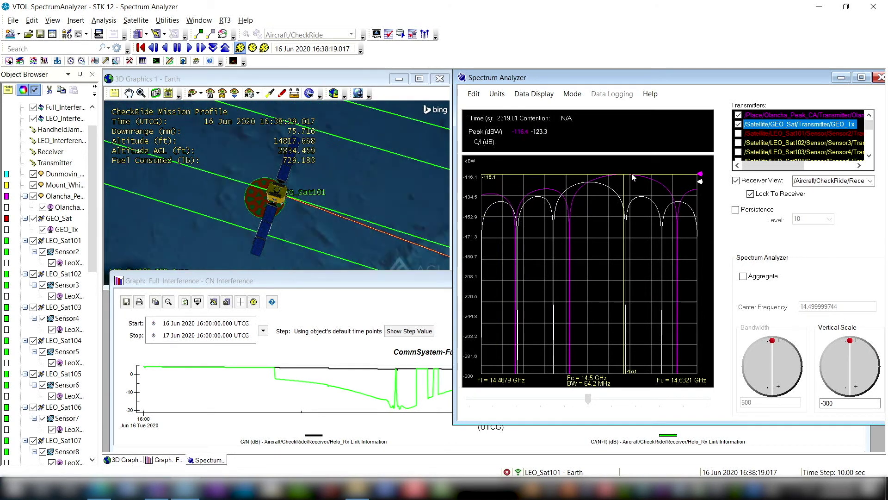